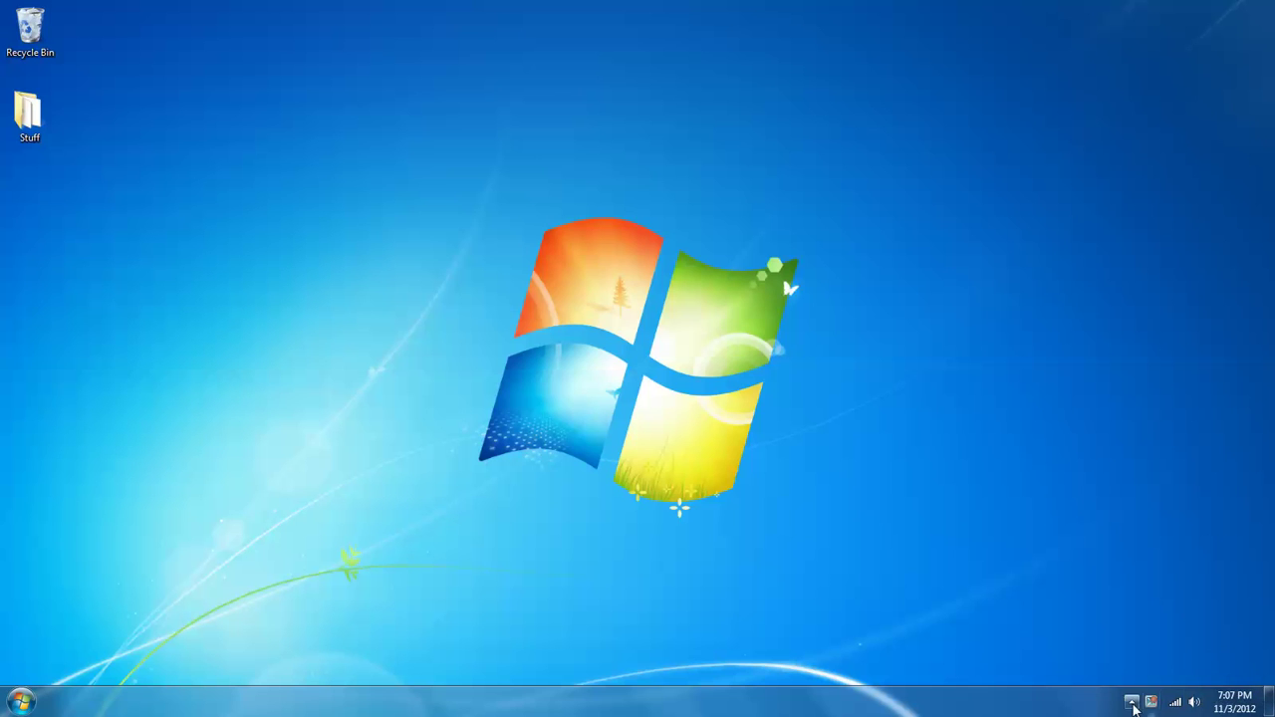
Open and close the hidden-icons overflow to look over the hidden tray icons
{"action": "left_click", "coordinate": [1133, 702]}
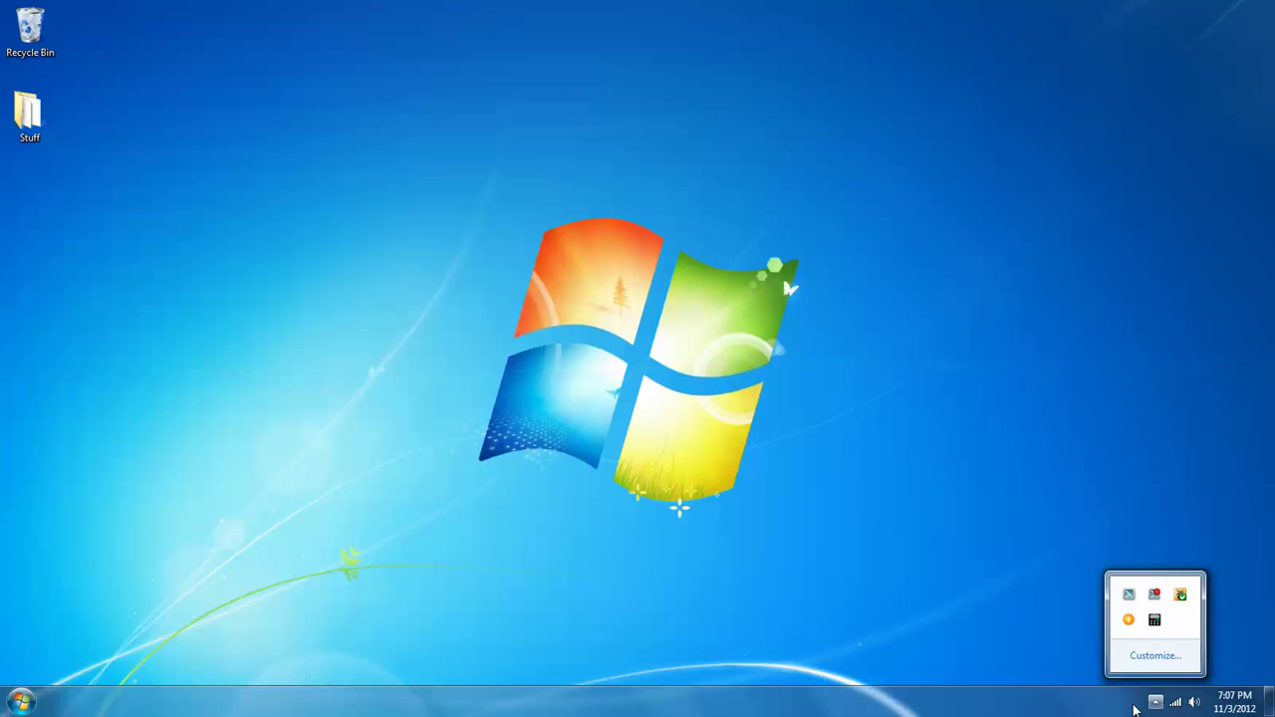
{"action": "left_click", "coordinate": [1134, 705]}
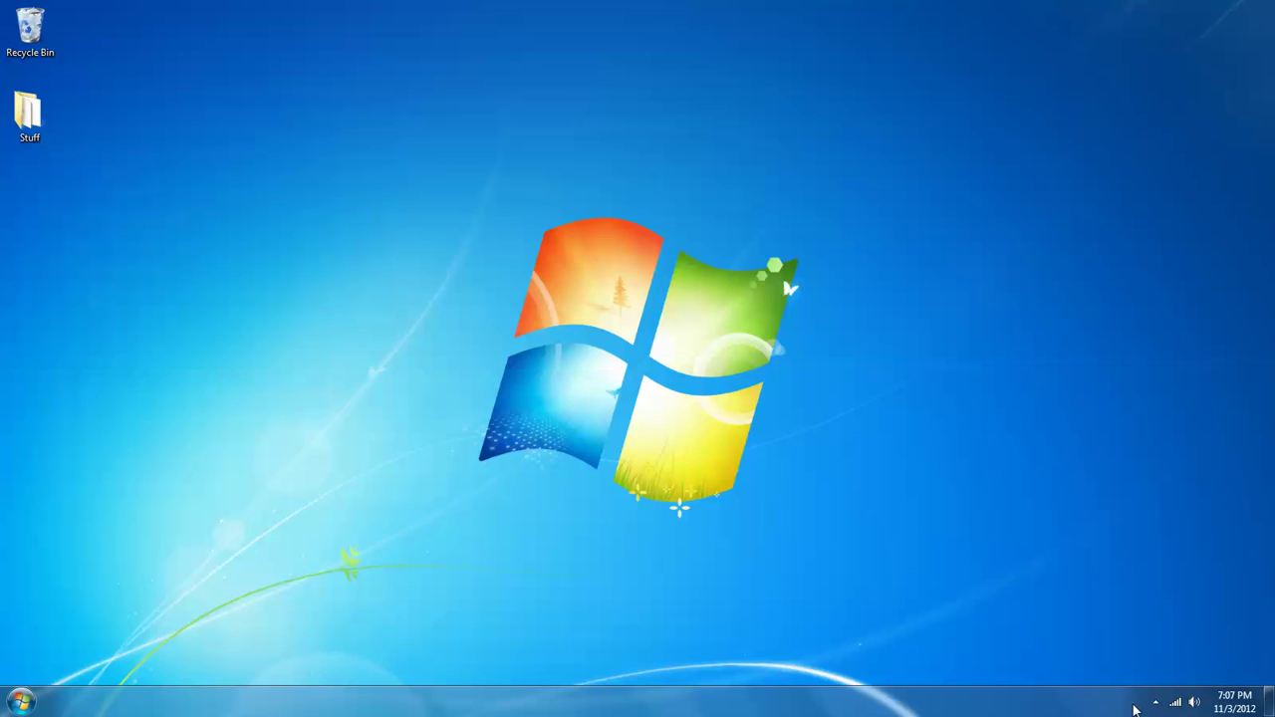
{"action": "left_click", "coordinate": [1154, 703]}
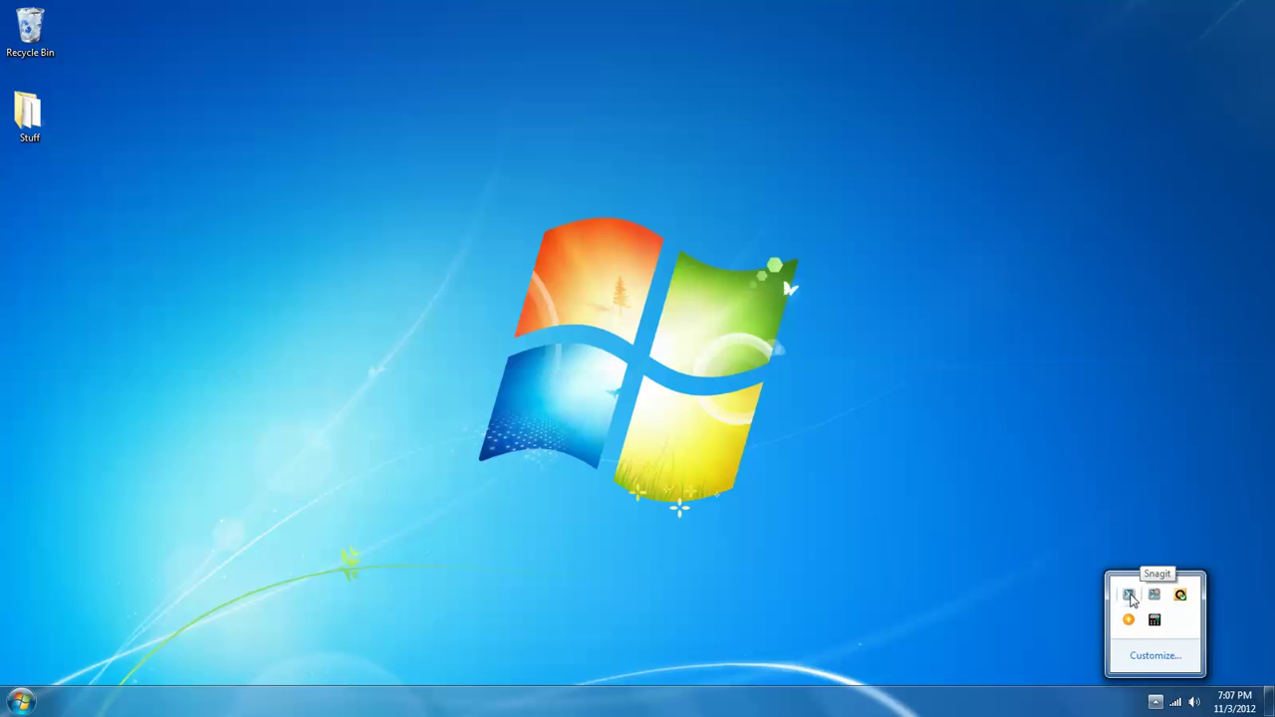
{"action": "left_click", "coordinate": [1049, 592]}
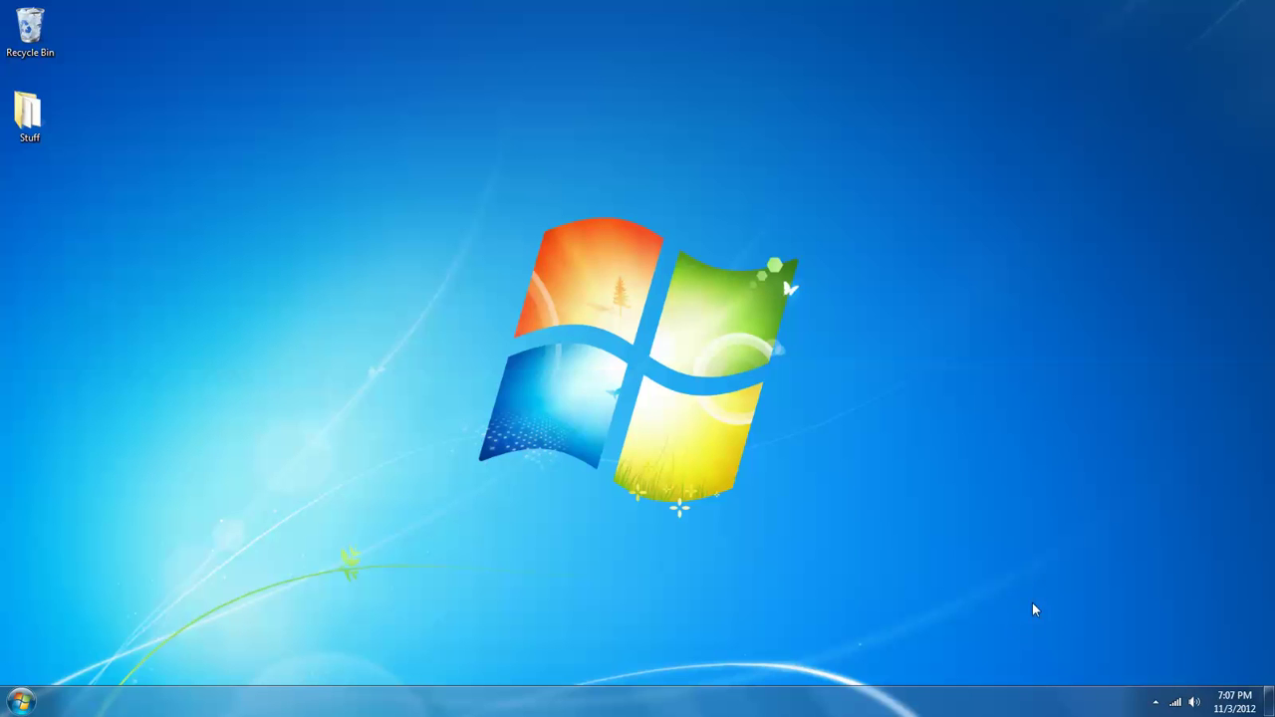
Drag the magicJack icon out of the hidden-icons overflow onto the taskbar
{"action": "left_click", "coordinate": [1156, 703]}
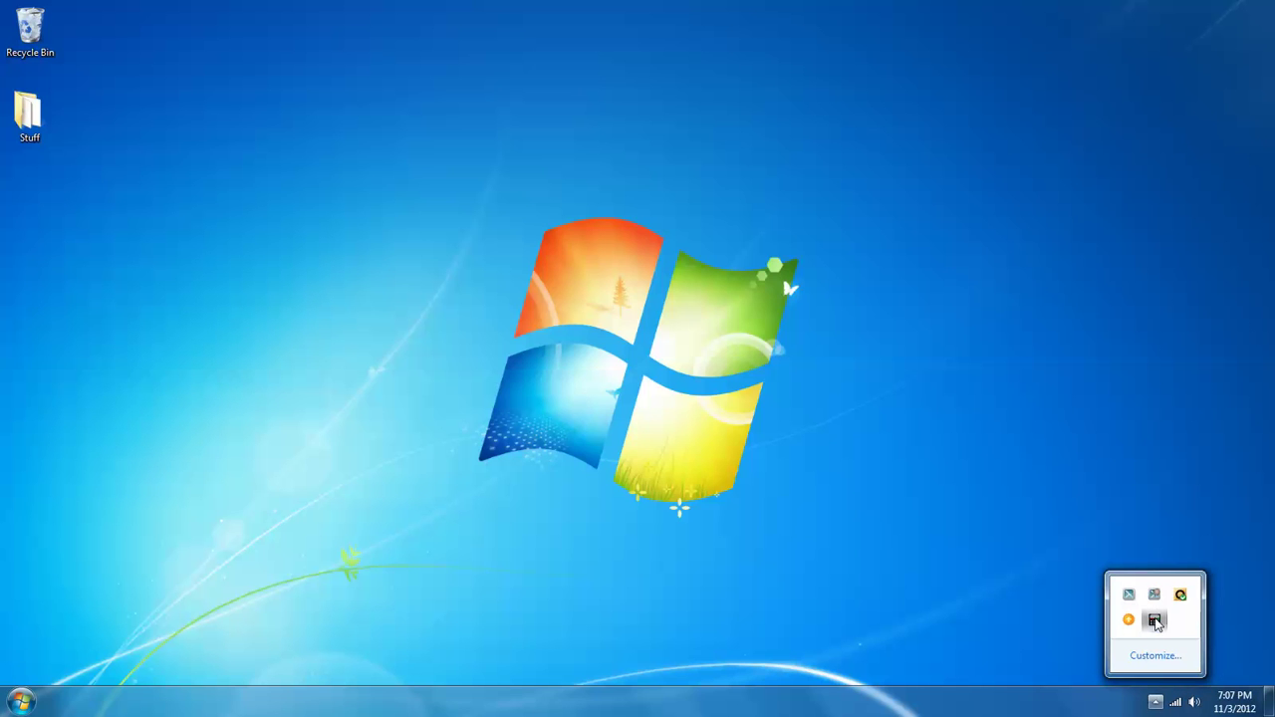
{"action": "left_click_drag", "start_coordinate": [1156, 622], "coordinate": [1162, 703]}
{"action": "left_click", "coordinate": [908, 628]}
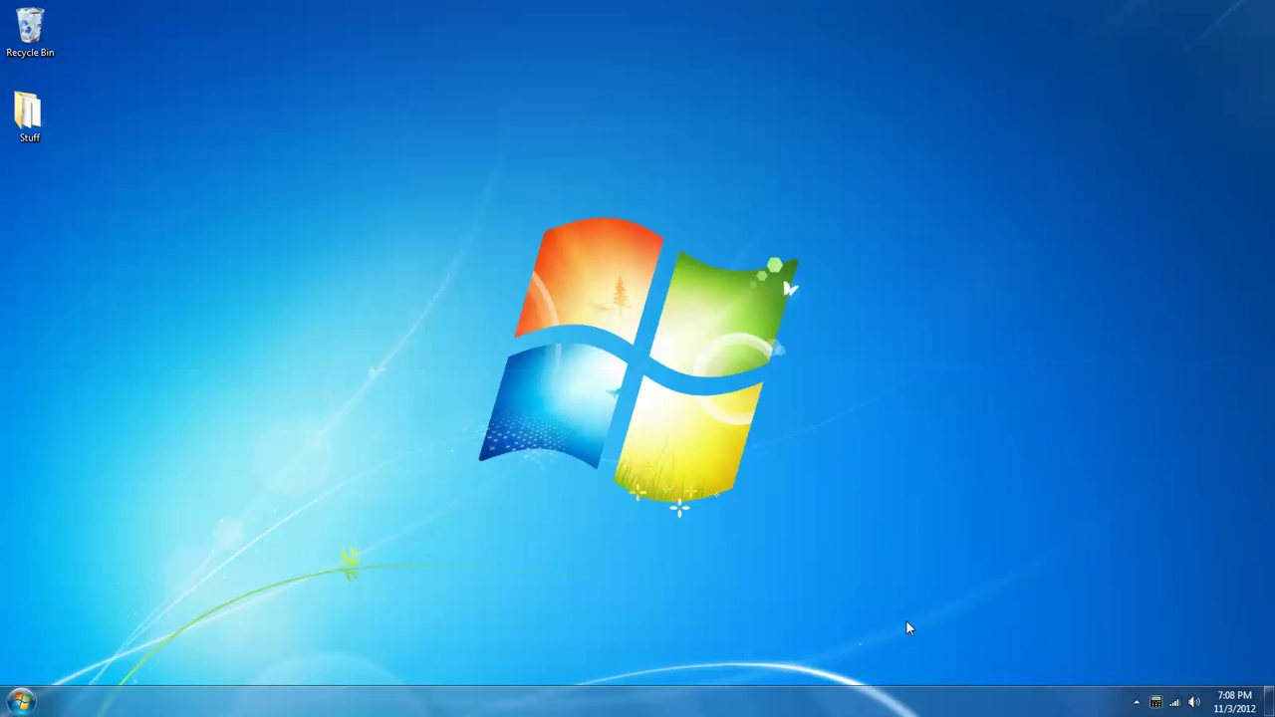
Drag magicJack back into the hidden-icons overflow, then reopen the overflow
{"action": "left_click", "coordinate": [1157, 704]}
{"action": "left_click", "coordinate": [1140, 702]}
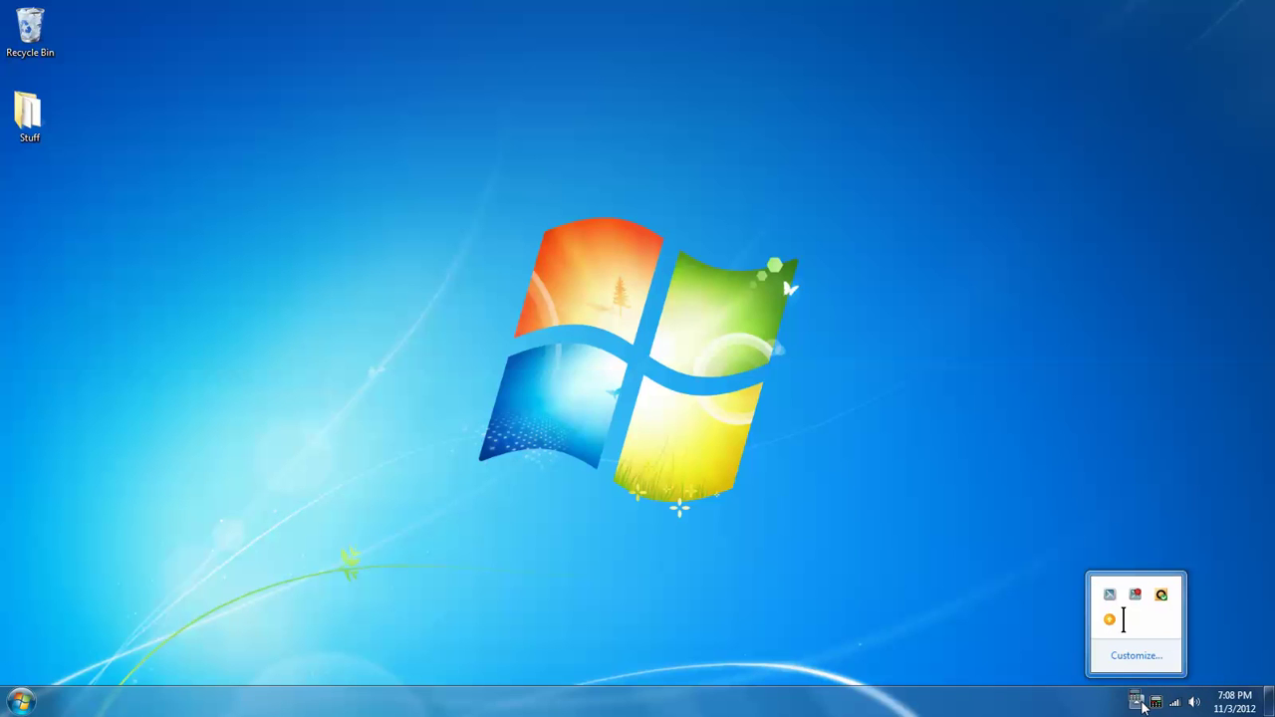
{"action": "left_click_drag", "start_coordinate": [1143, 705], "coordinate": [1144, 636]}
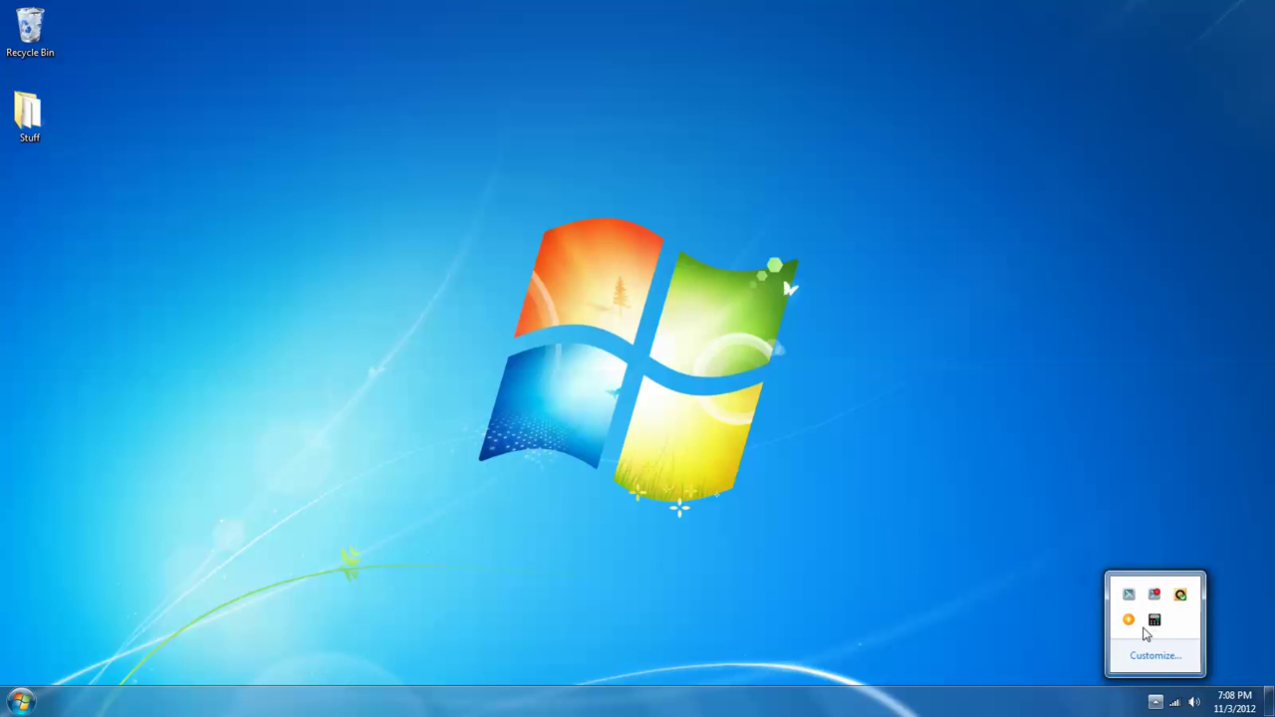
{"action": "left_click", "coordinate": [977, 595]}
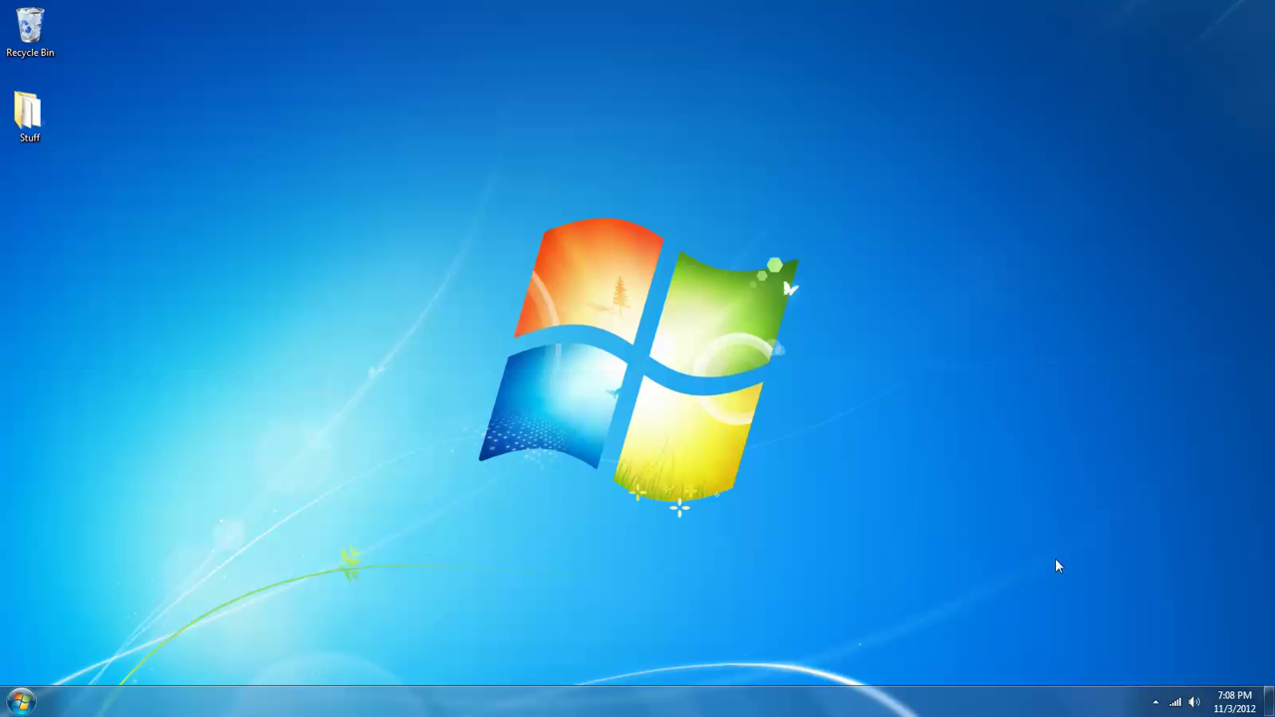
{"action": "left_click", "coordinate": [1156, 703]}
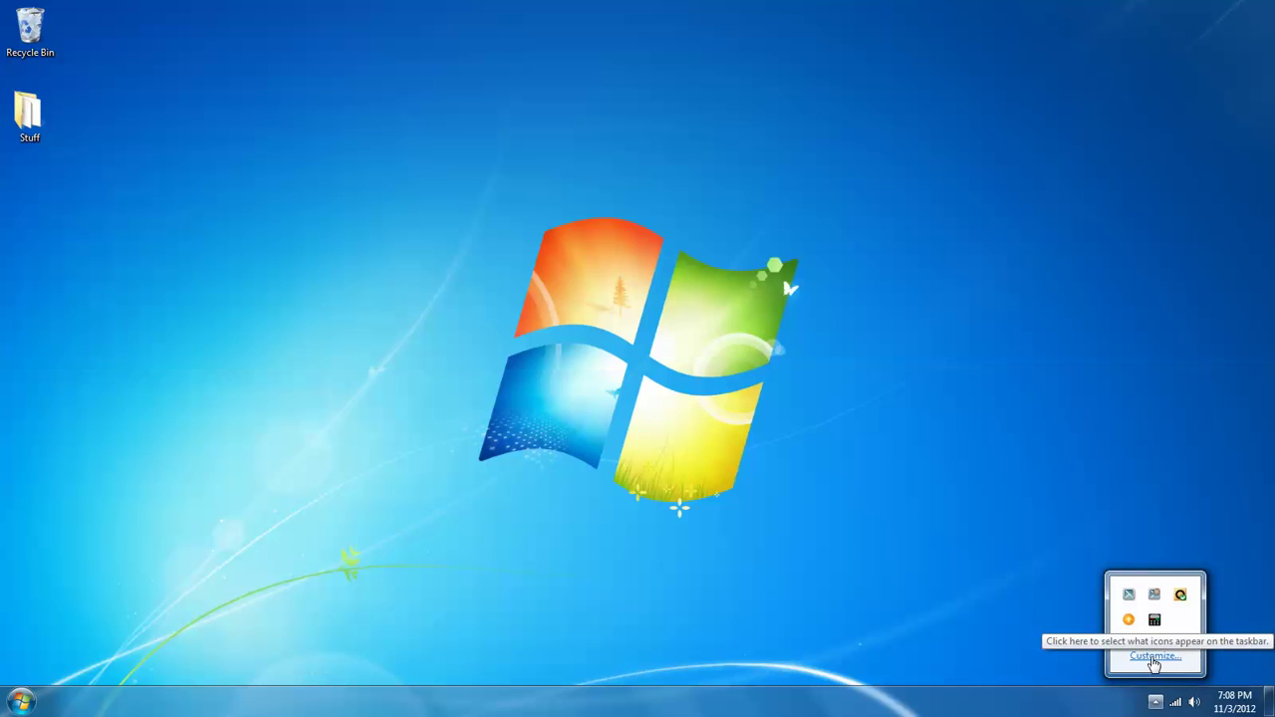
Choose Customize... in the overflow and scroll the tray icon list down to magicJack
{"action": "left_click", "coordinate": [1154, 657]}
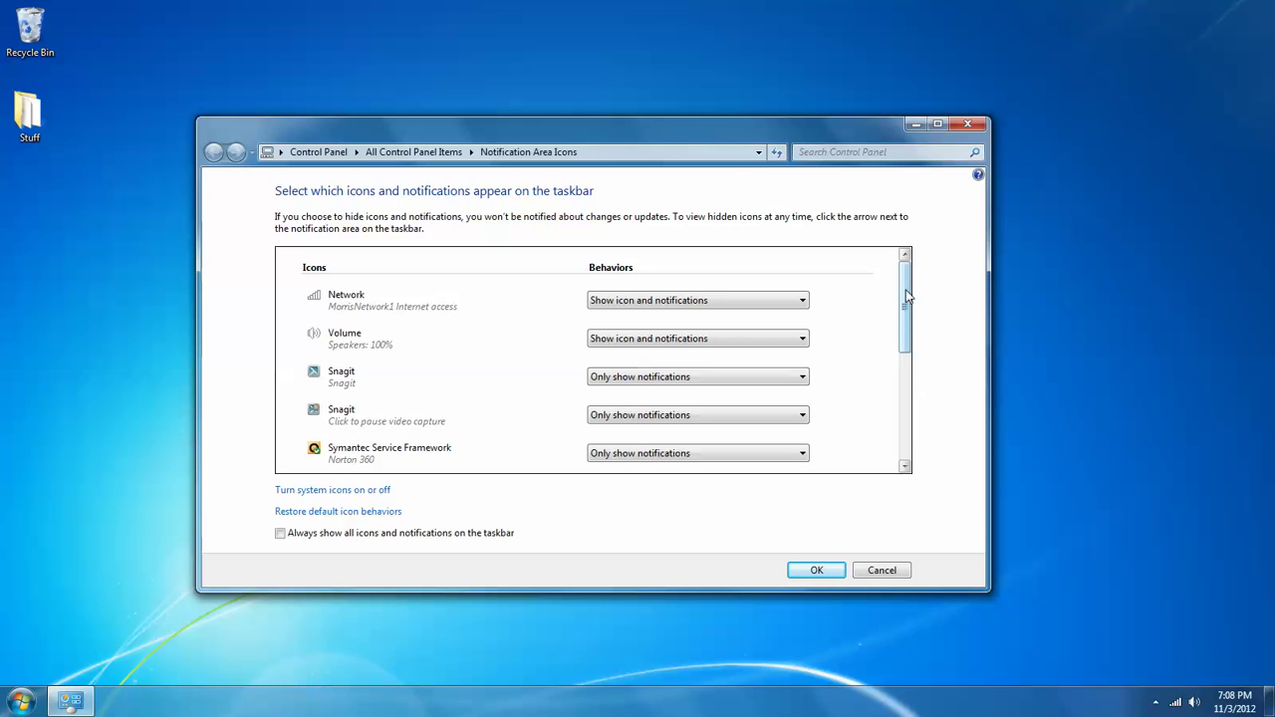
{"action": "left_click_drag", "start_coordinate": [909, 297], "coordinate": [909, 345]}
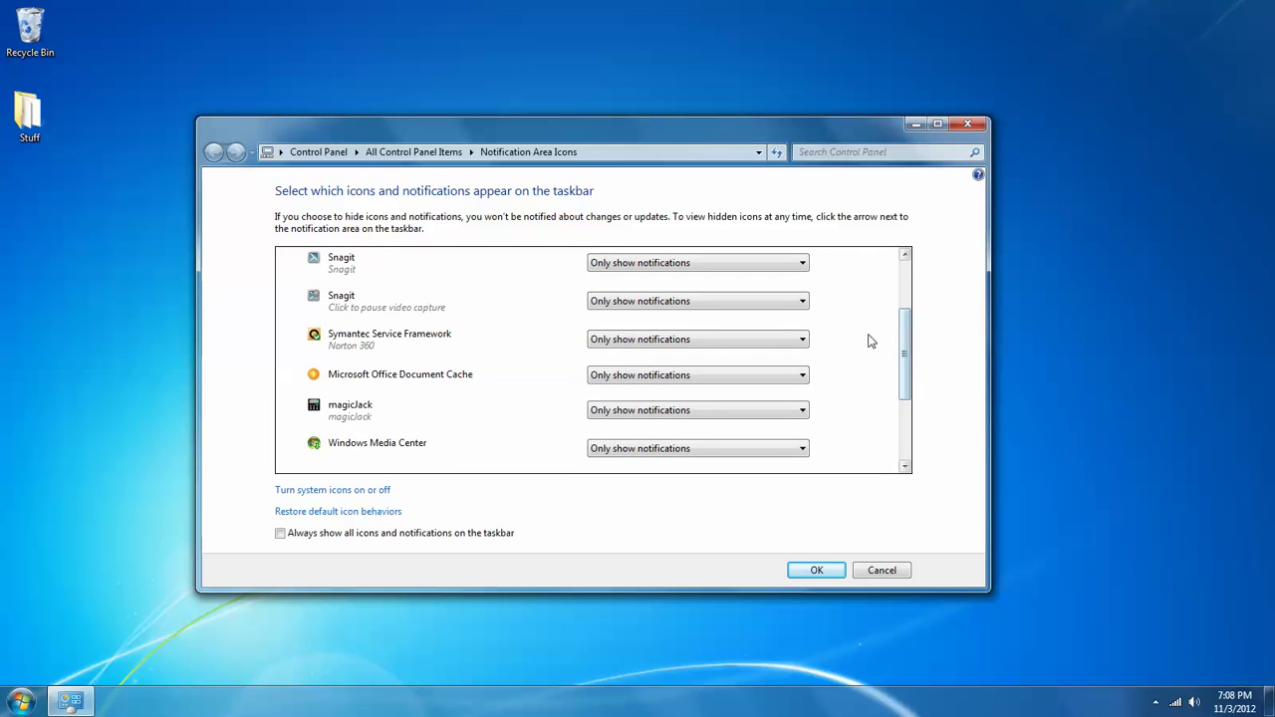
Change magicJack's behavior to 'Show icon and notifications' and confirm with OK
{"action": "left_click", "coordinate": [803, 411]}
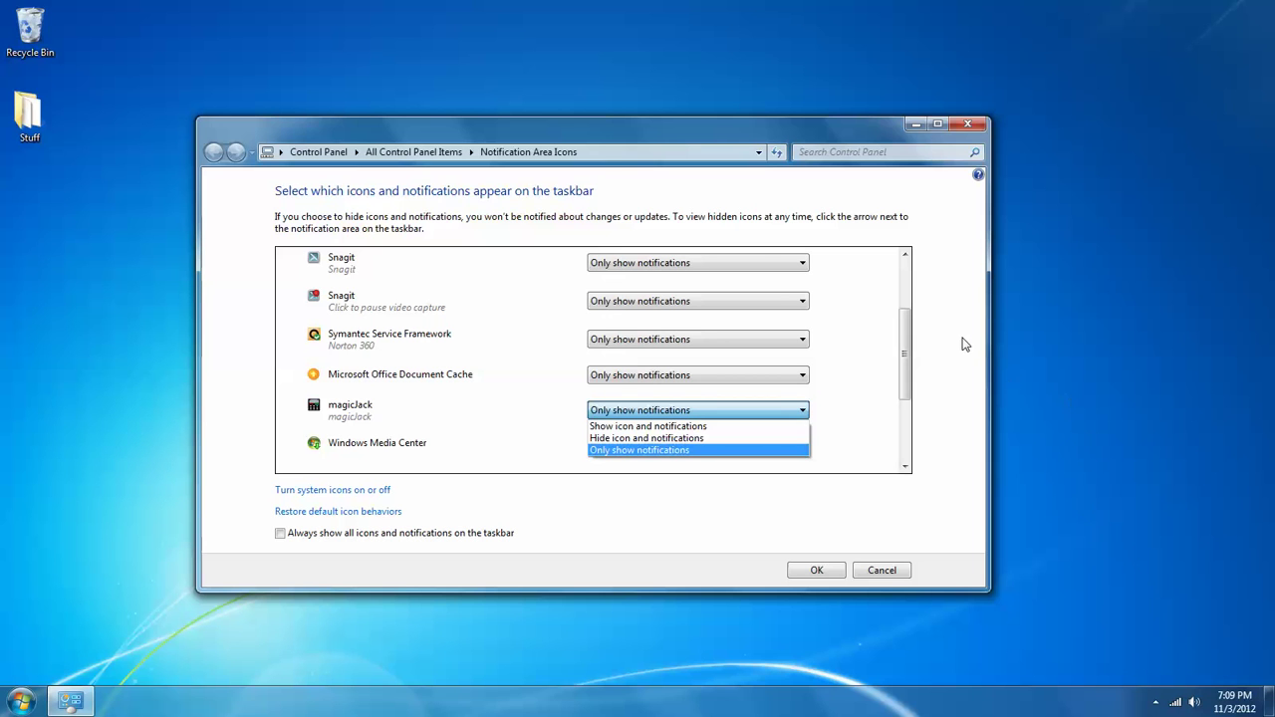
{"action": "left_click", "coordinate": [714, 428]}
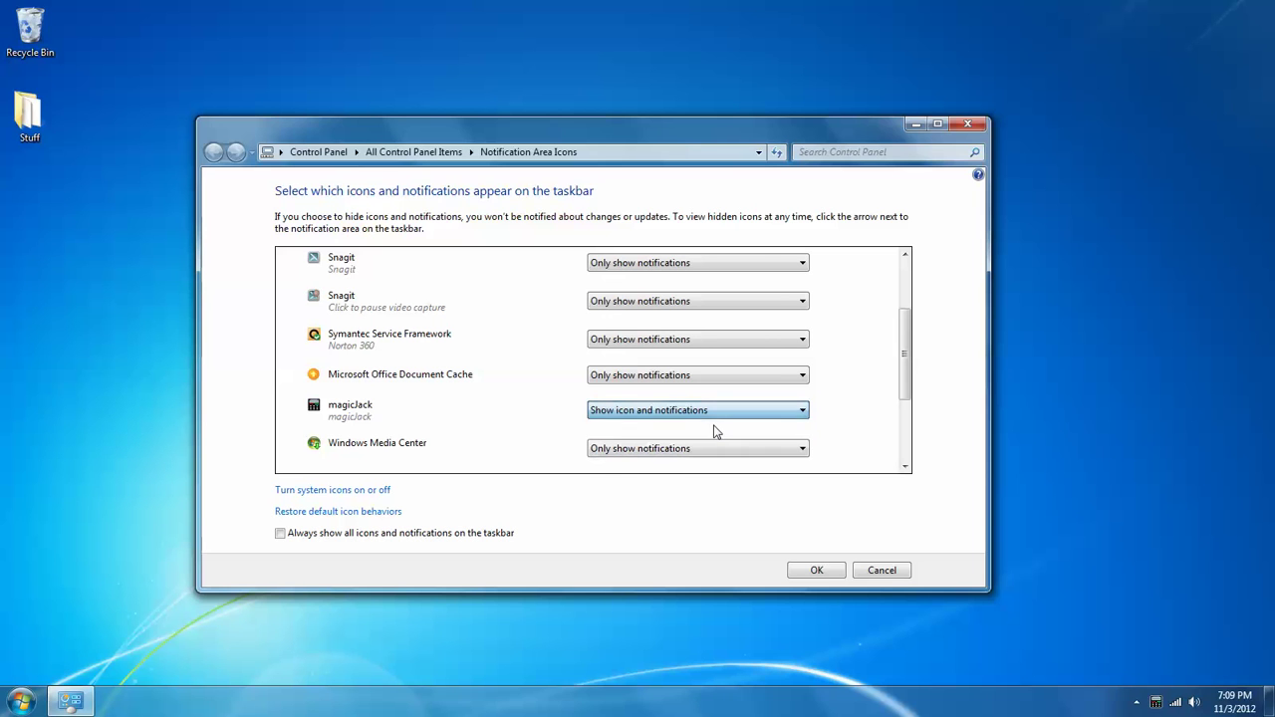
{"action": "left_click", "coordinate": [819, 571]}
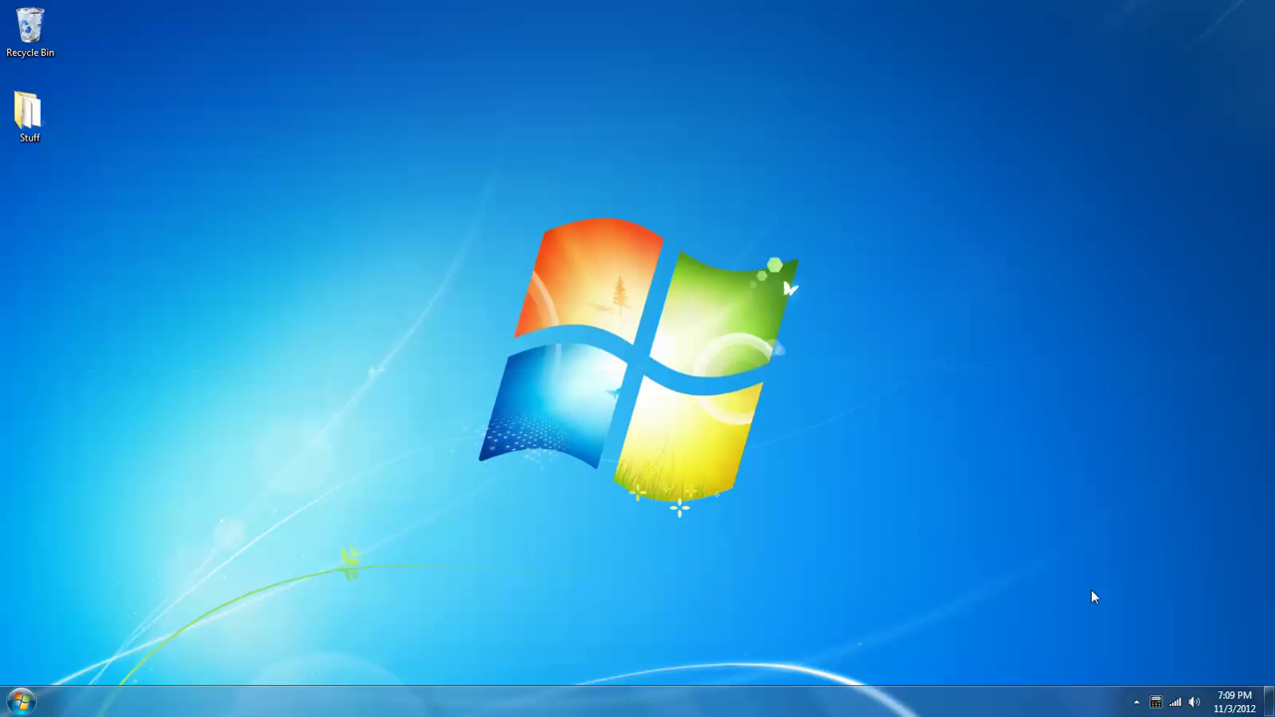
Switch magicJack to 'Only show notifications' via Customize..., confirm, and check the hidden icons
{"action": "left_click", "coordinate": [1136, 702]}
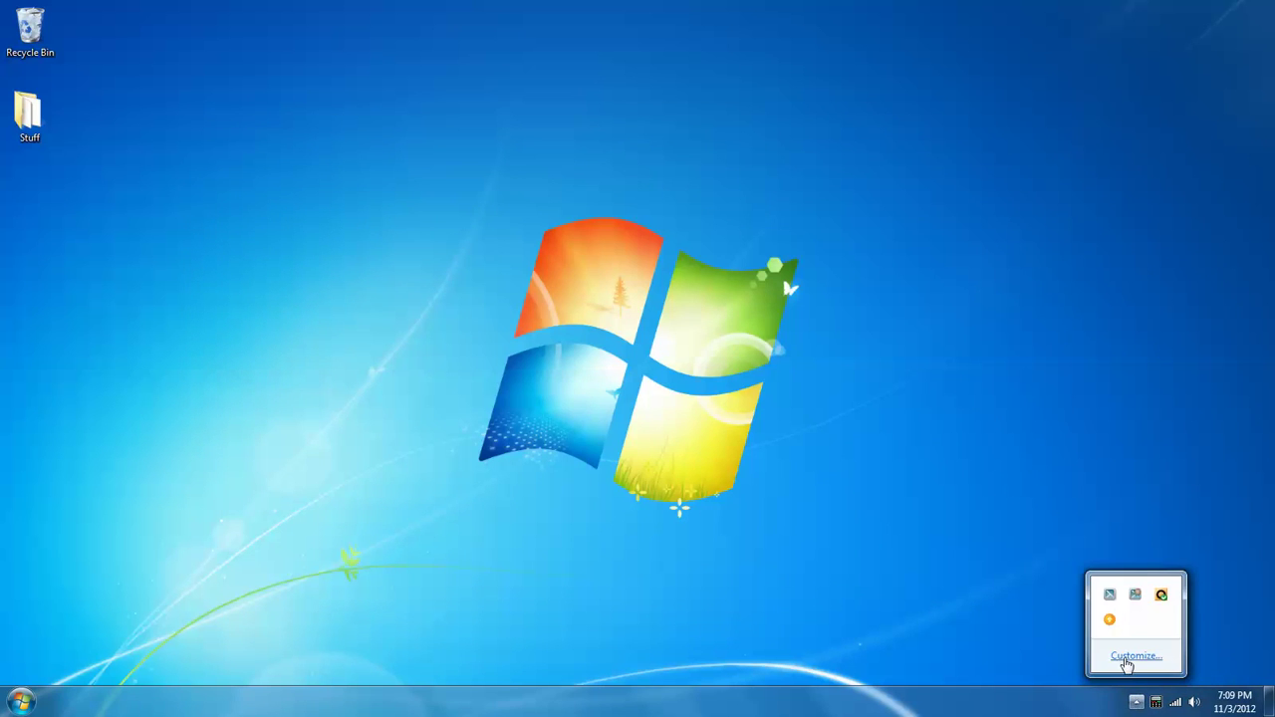
{"action": "left_click", "coordinate": [1126, 668]}
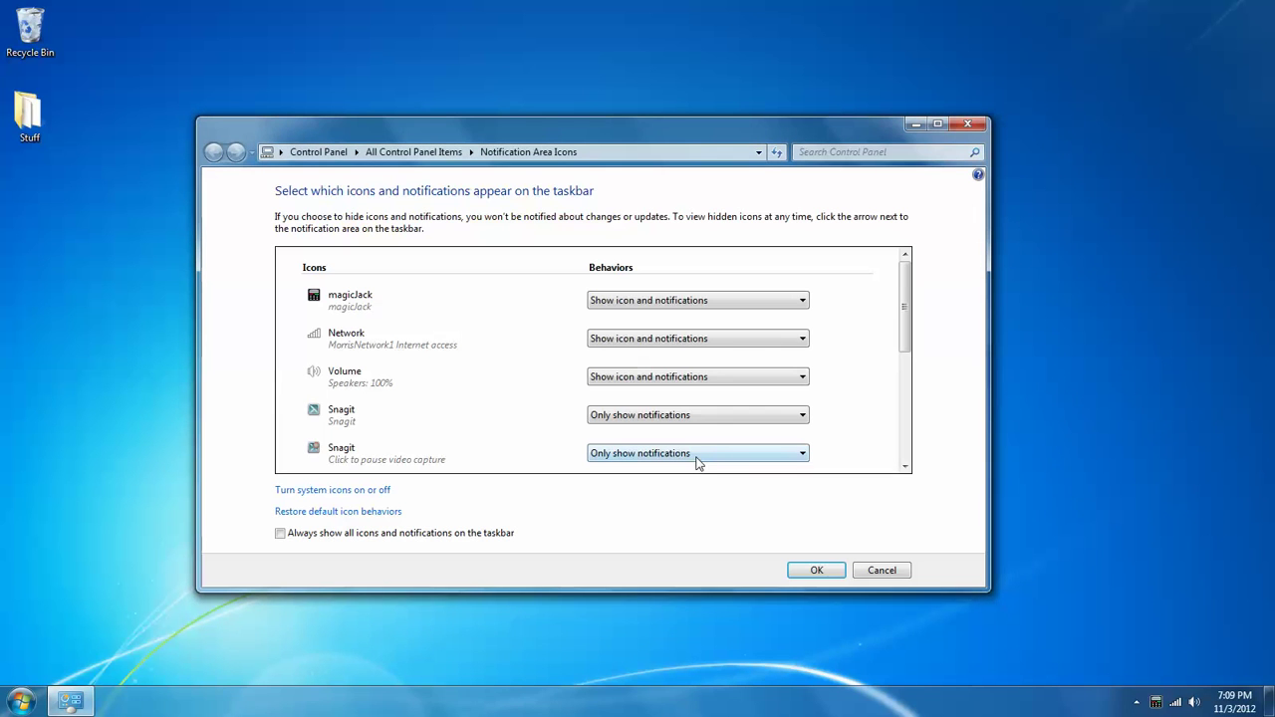
{"action": "left_click", "coordinate": [803, 302]}
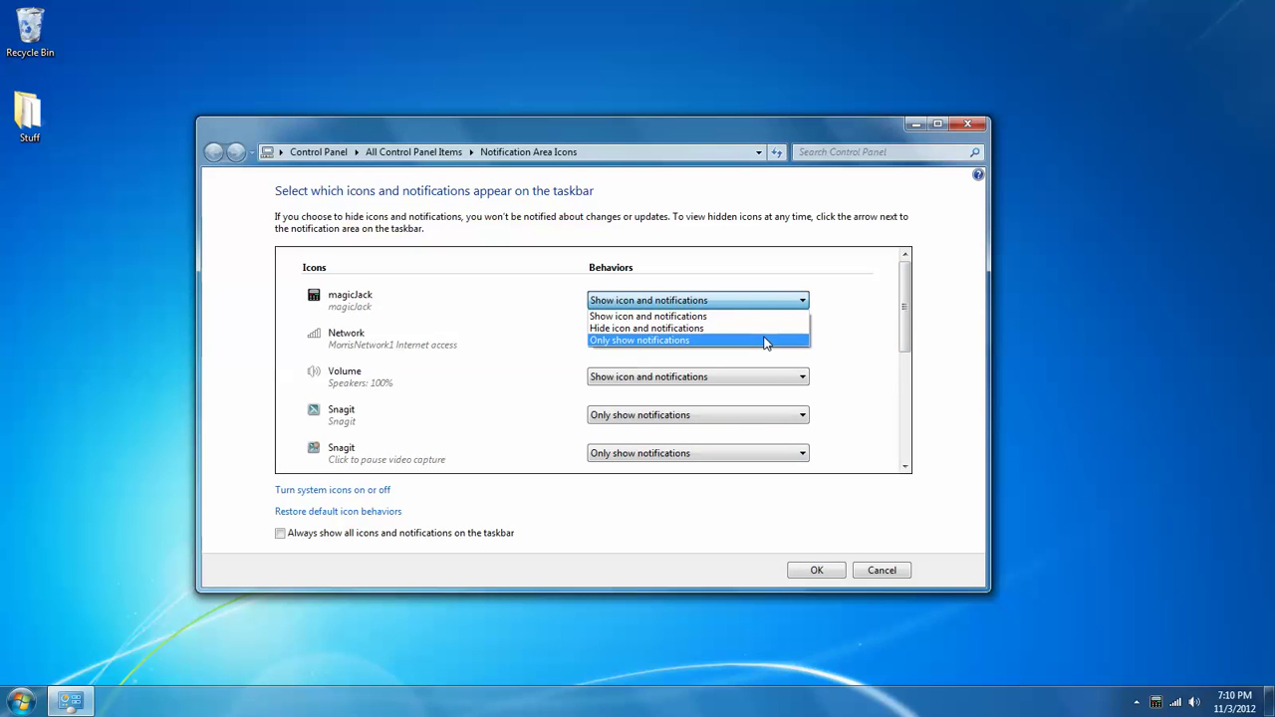
{"action": "left_click", "coordinate": [765, 342]}
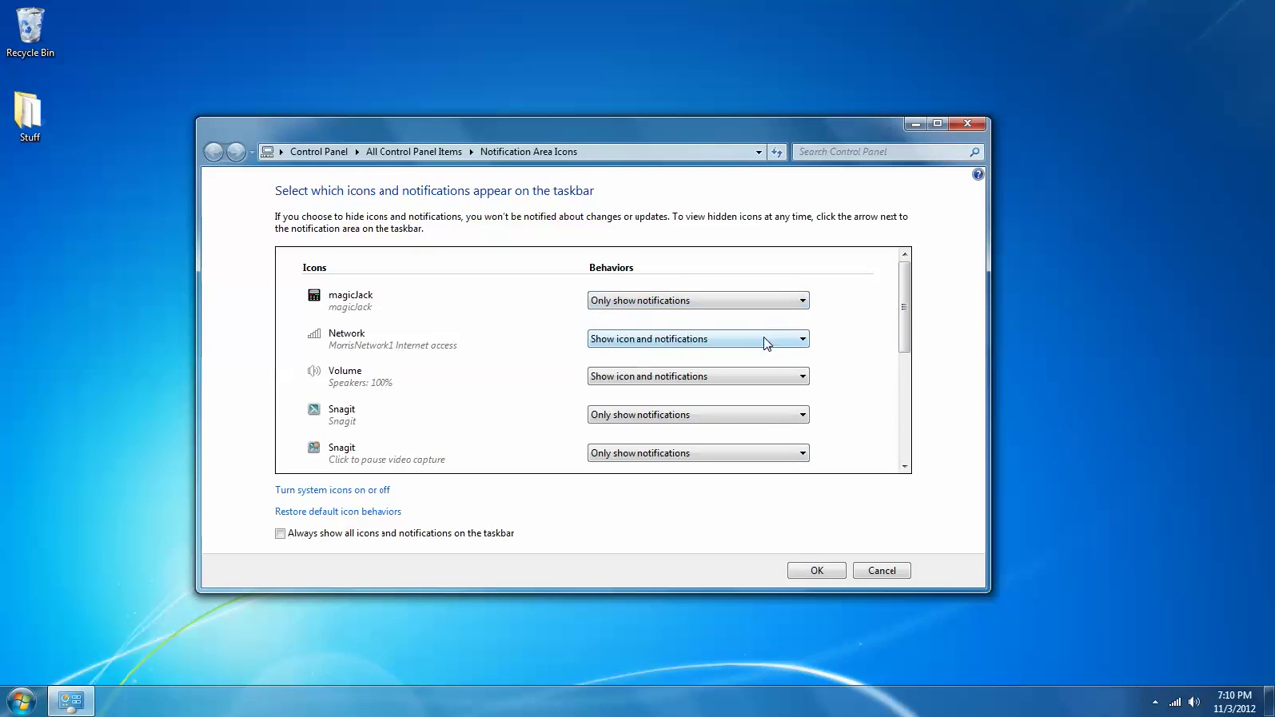
{"action": "left_click", "coordinate": [817, 572]}
{"action": "left_click", "coordinate": [1156, 702]}
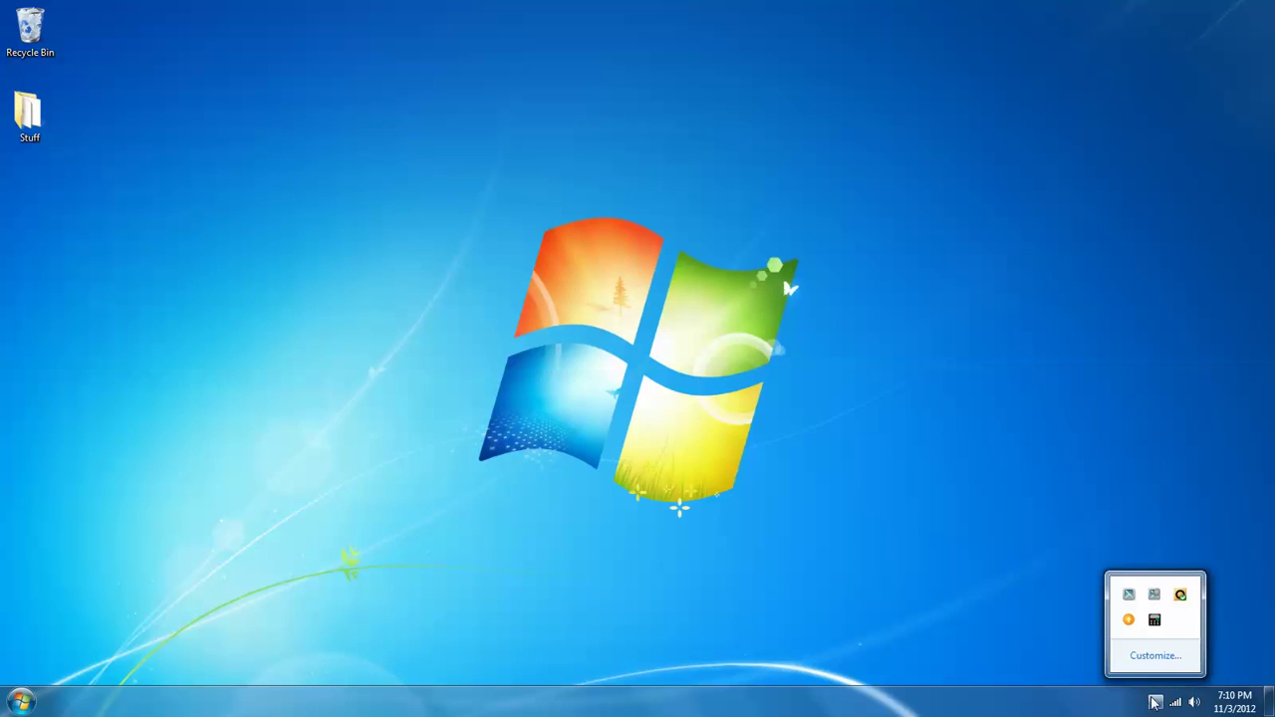
{"action": "left_click", "coordinate": [850, 493]}
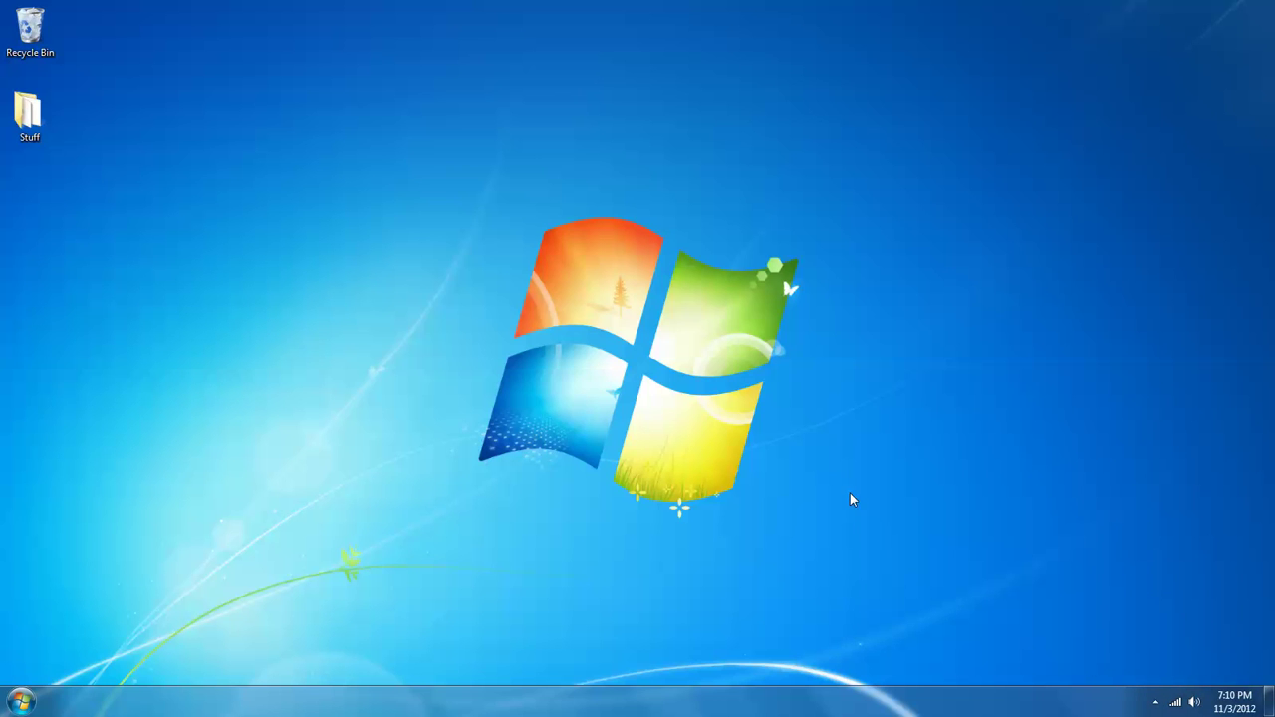
Set the Action Center system icon to On under 'Turn system icons on or off' and confirm both windows
{"action": "left_click", "coordinate": [1156, 703]}
{"action": "left_click", "coordinate": [1156, 657]}
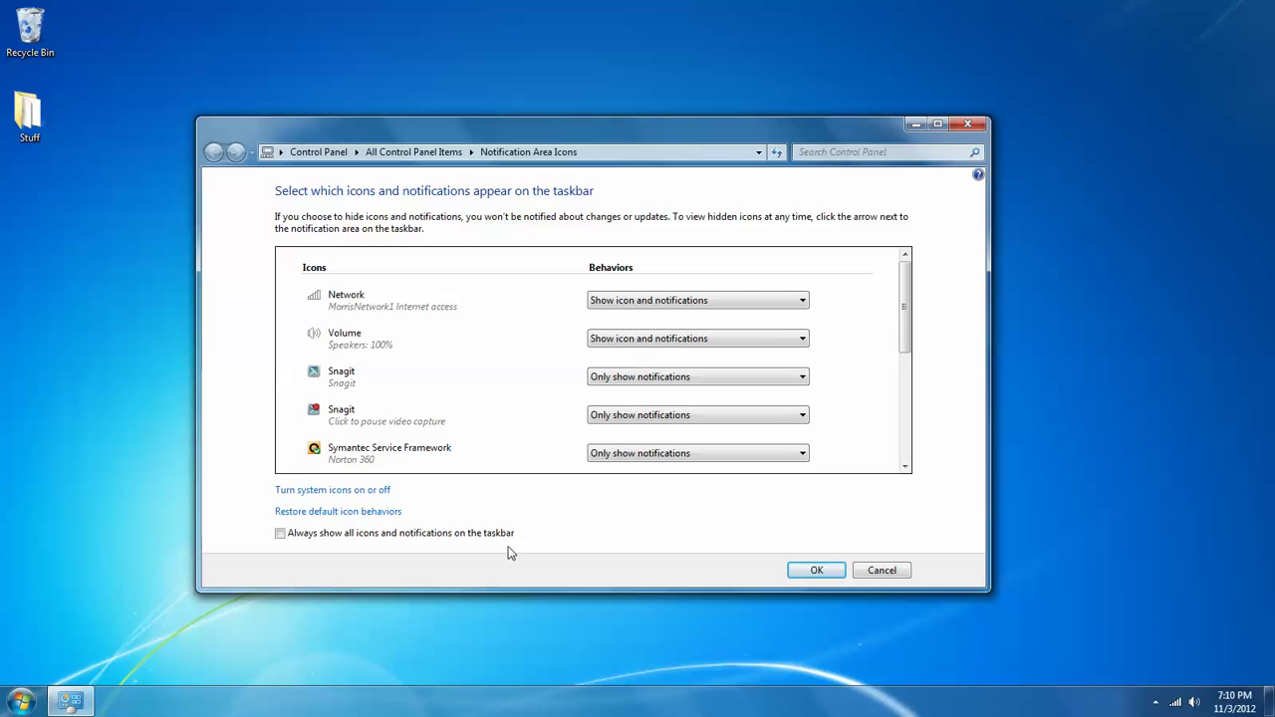
{"action": "left_click", "coordinate": [365, 492]}
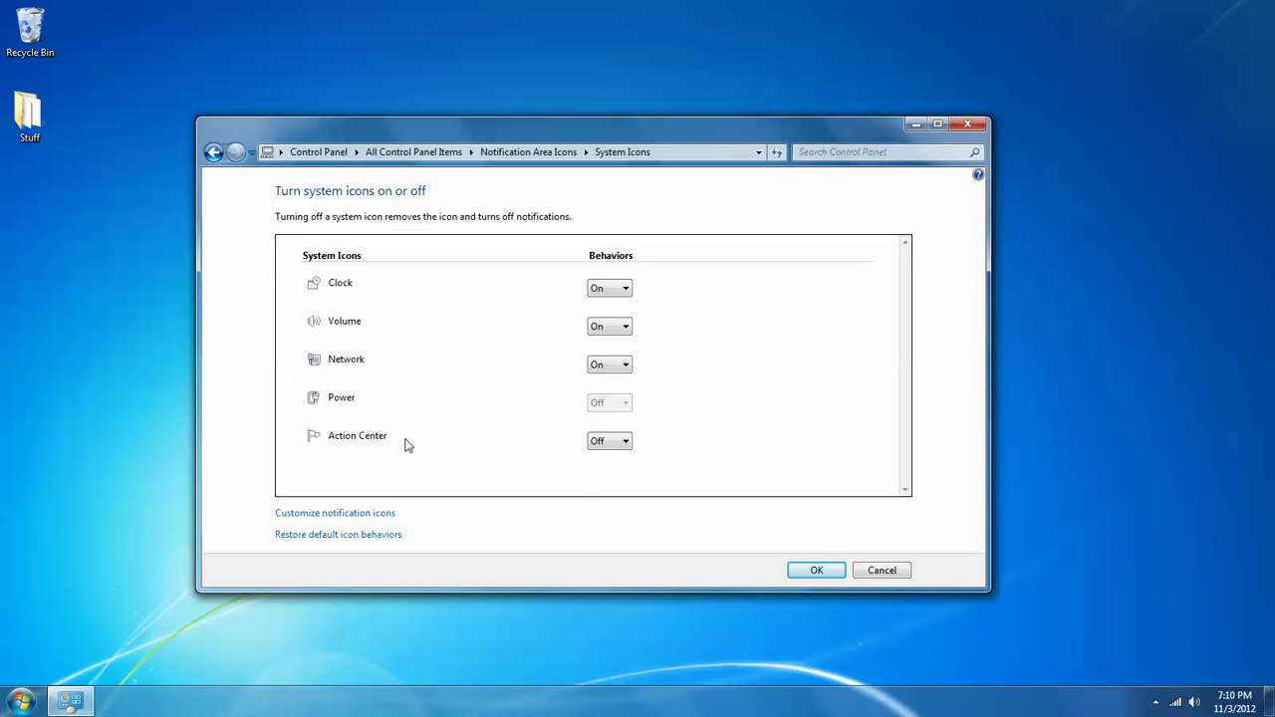
{"action": "left_click", "coordinate": [626, 442]}
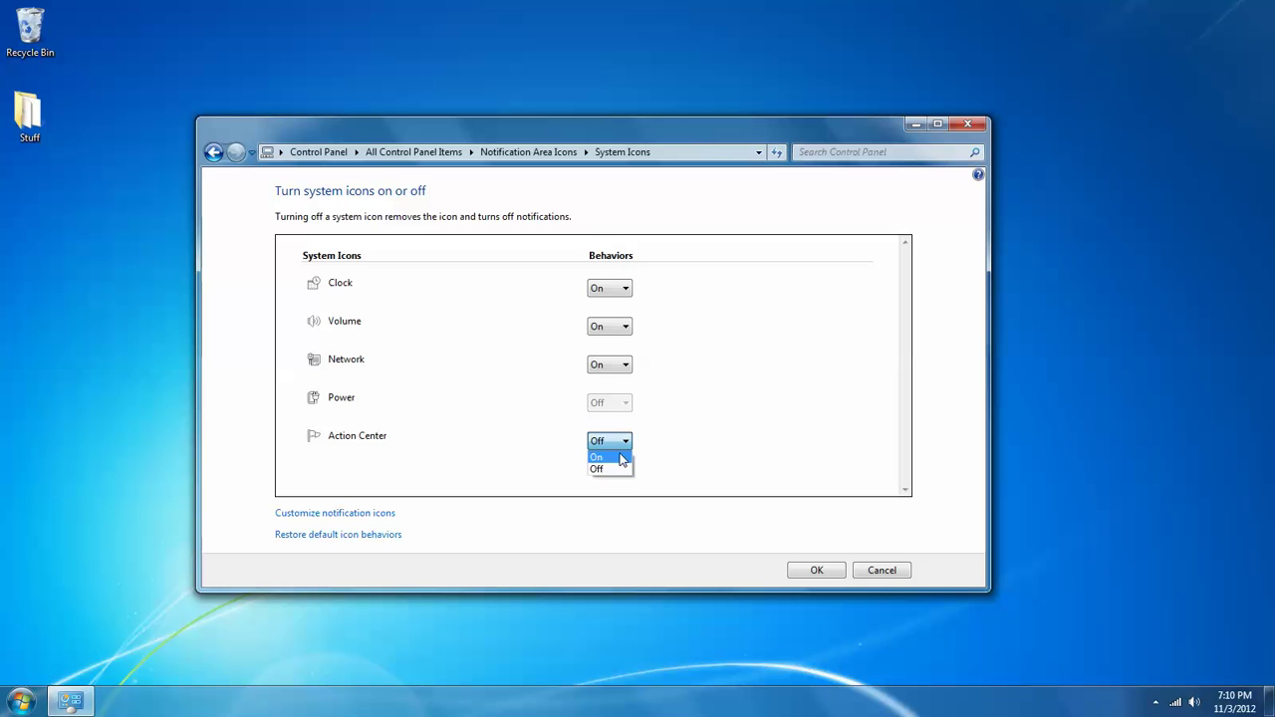
{"action": "left_click", "coordinate": [621, 458]}
{"action": "left_click", "coordinate": [812, 574]}
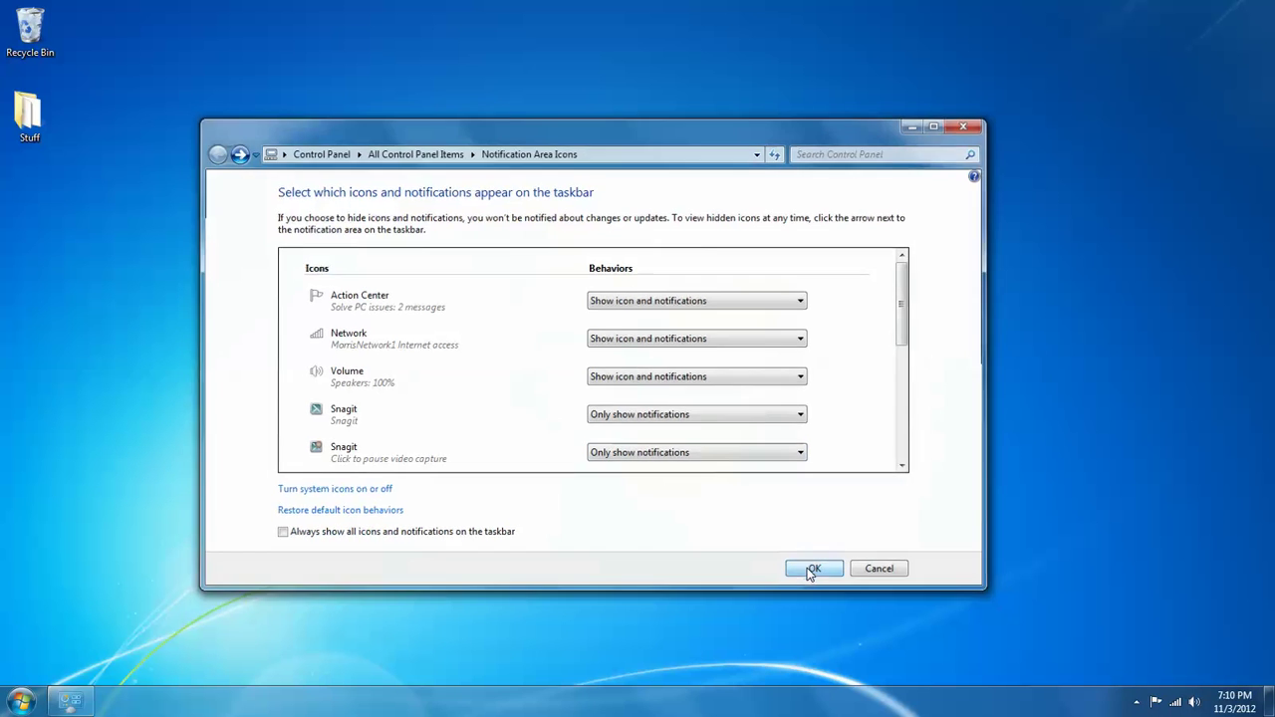
{"action": "left_click", "coordinate": [814, 569]}
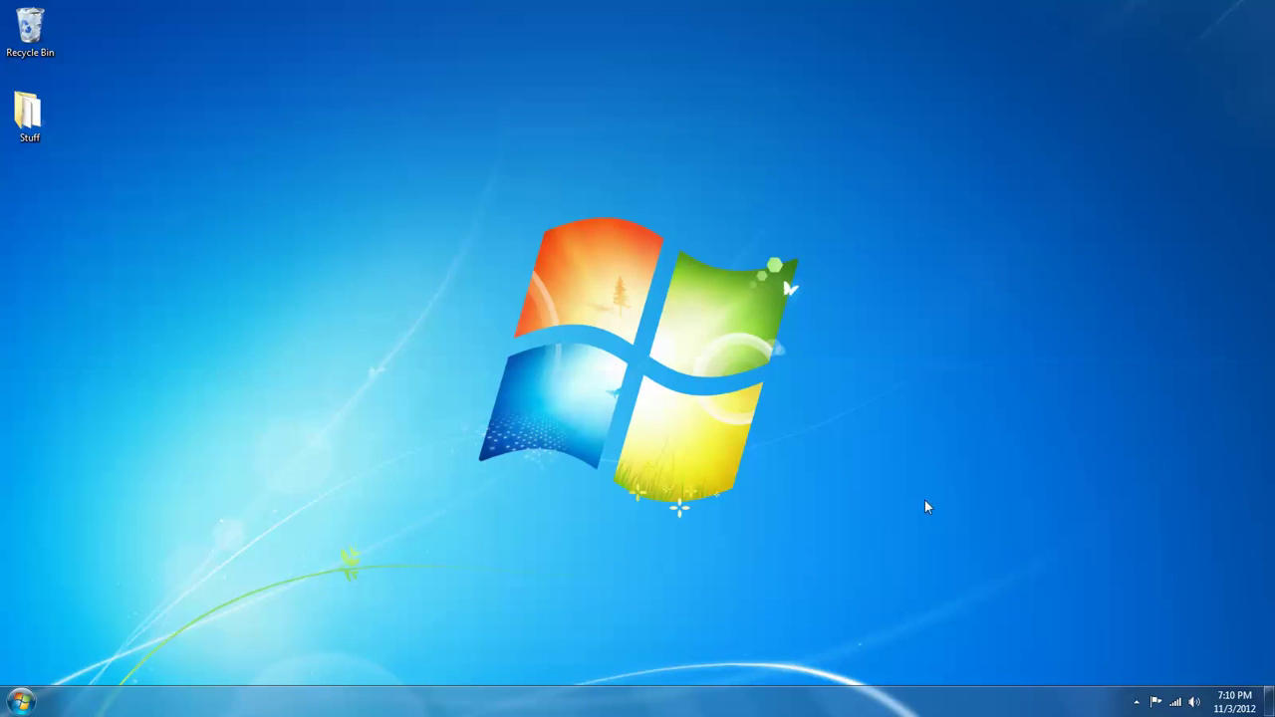
Check the Action Center flag popup, then set the Action Center system icon to Off and confirm
{"action": "left_click", "coordinate": [1156, 703]}
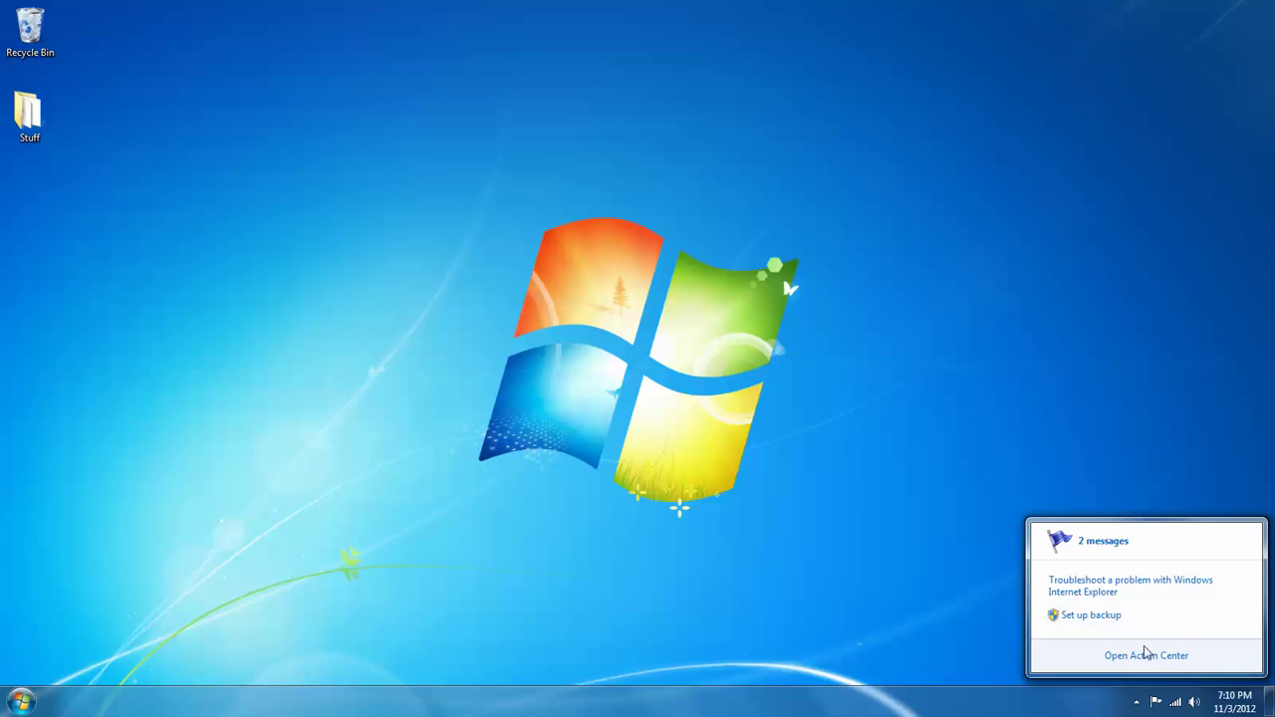
{"action": "left_click", "coordinate": [1146, 656]}
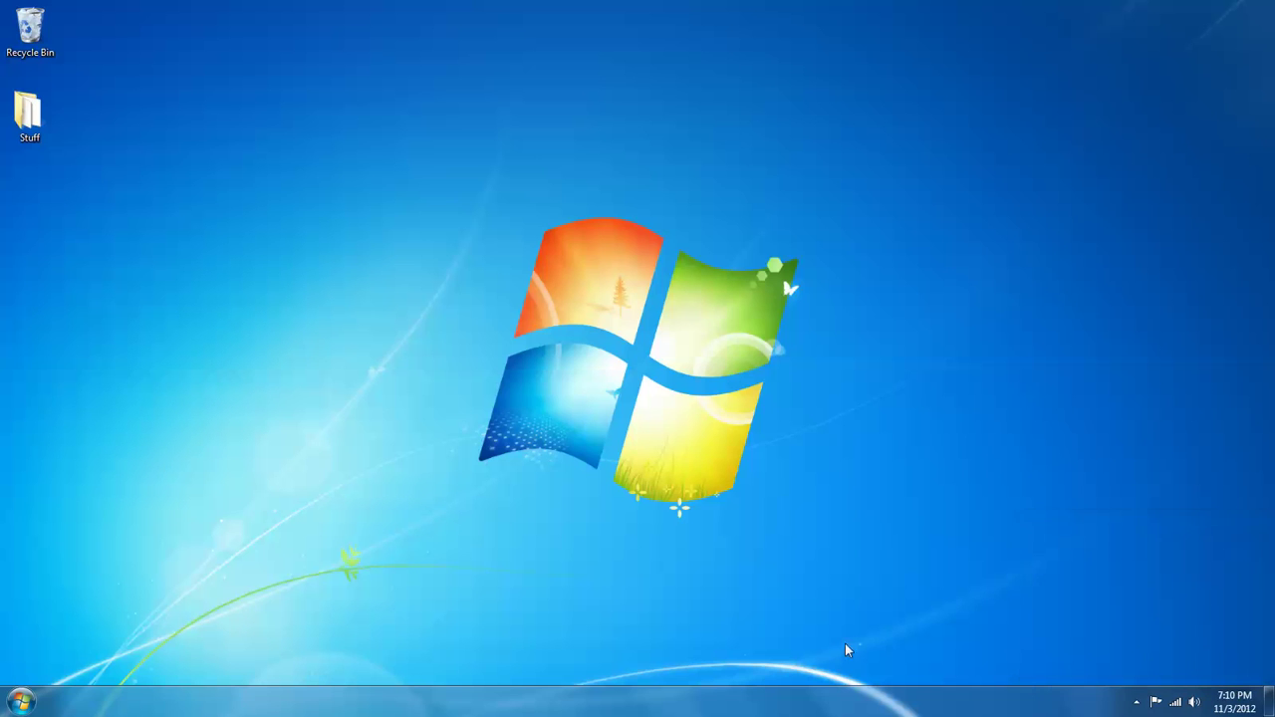
{"action": "left_click", "coordinate": [1136, 702]}
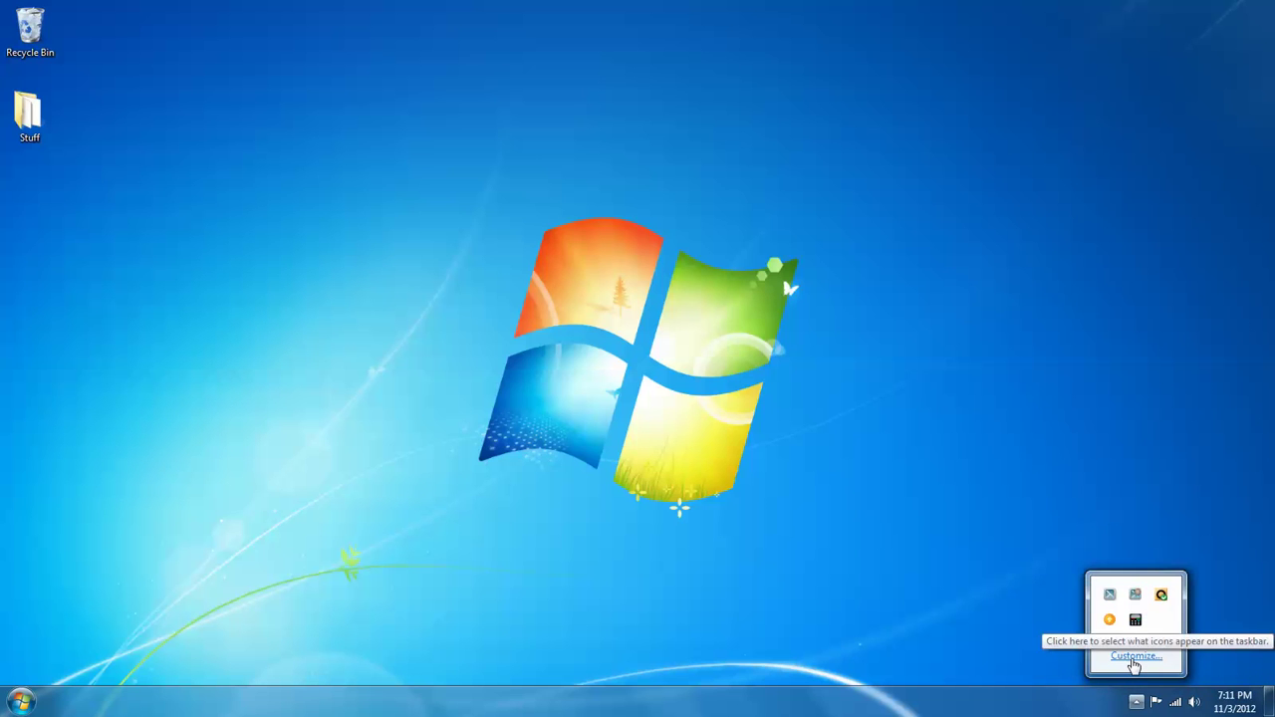
{"action": "left_click", "coordinate": [1134, 658]}
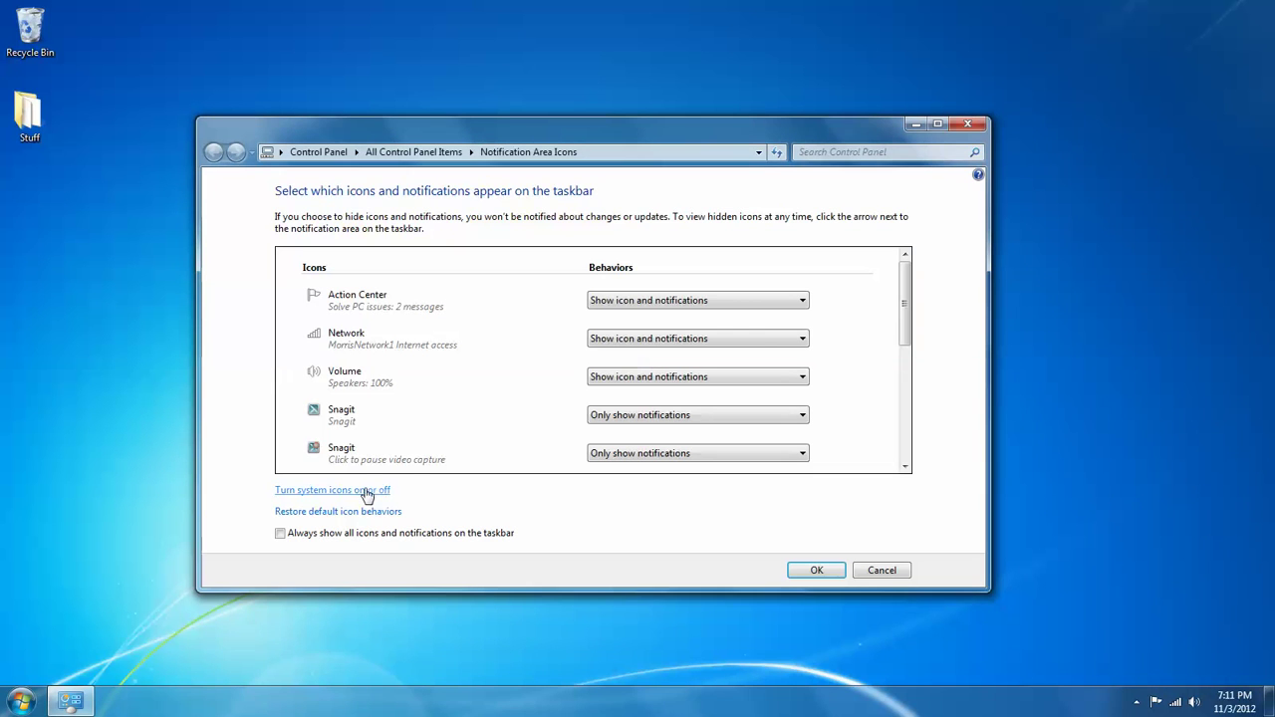
{"action": "left_click", "coordinate": [365, 490]}
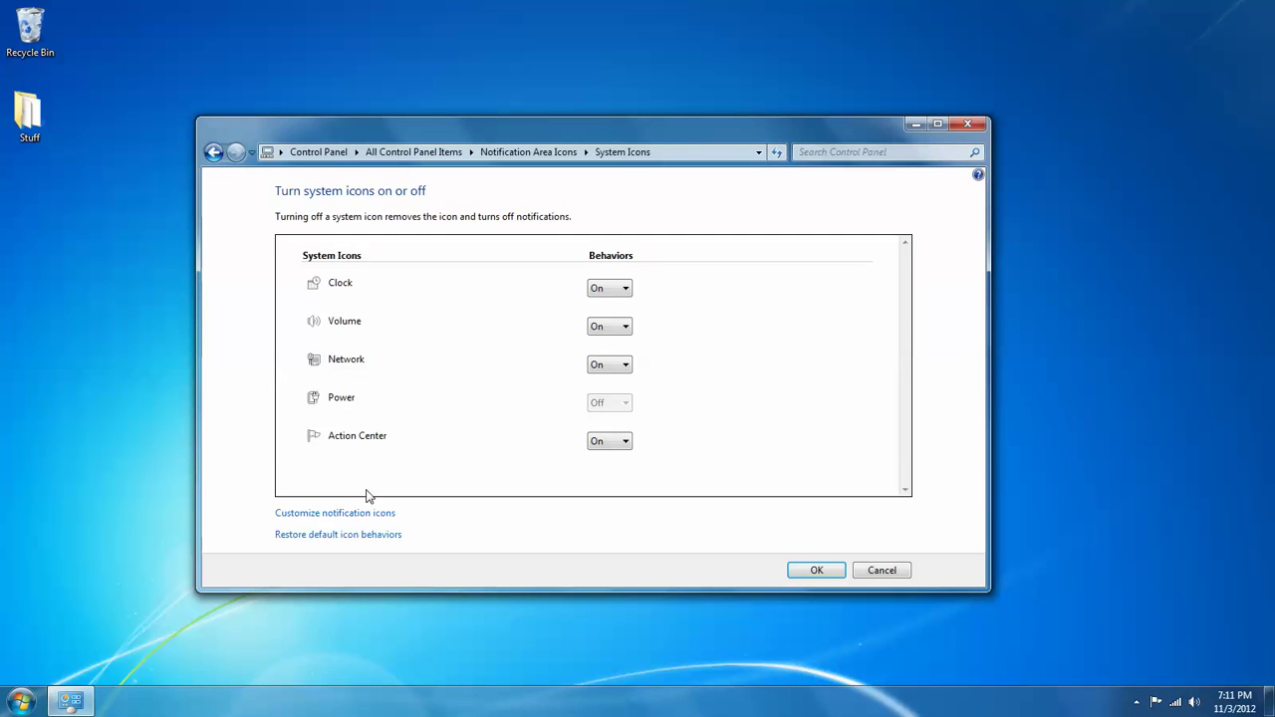
{"action": "left_click", "coordinate": [625, 445]}
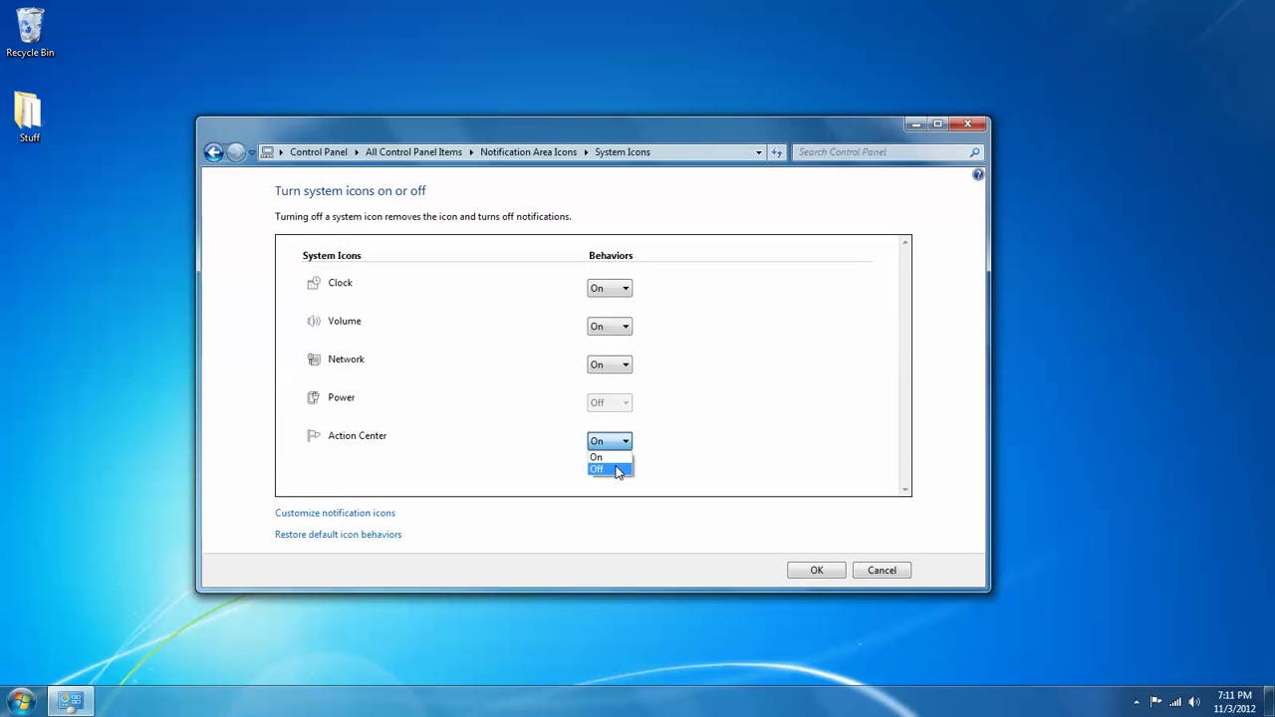
{"action": "left_click", "coordinate": [616, 469]}
{"action": "left_click", "coordinate": [816, 570]}
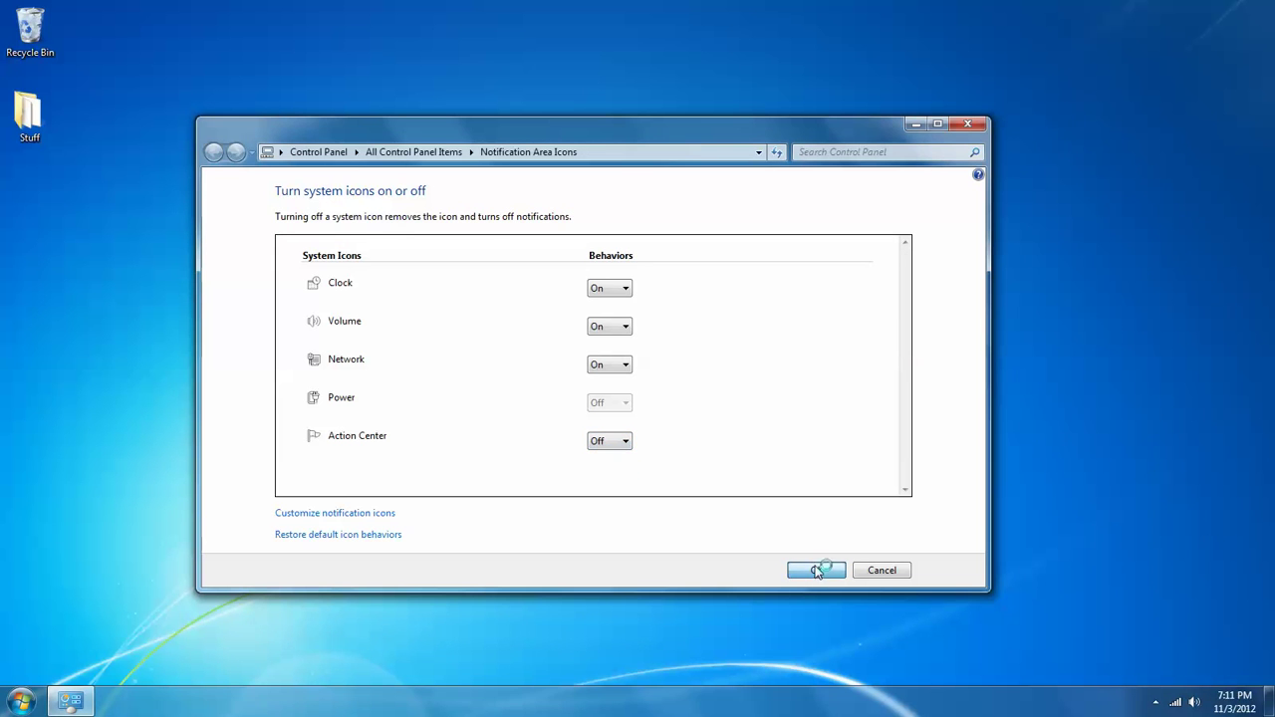
{"action": "left_click", "coordinate": [814, 569]}
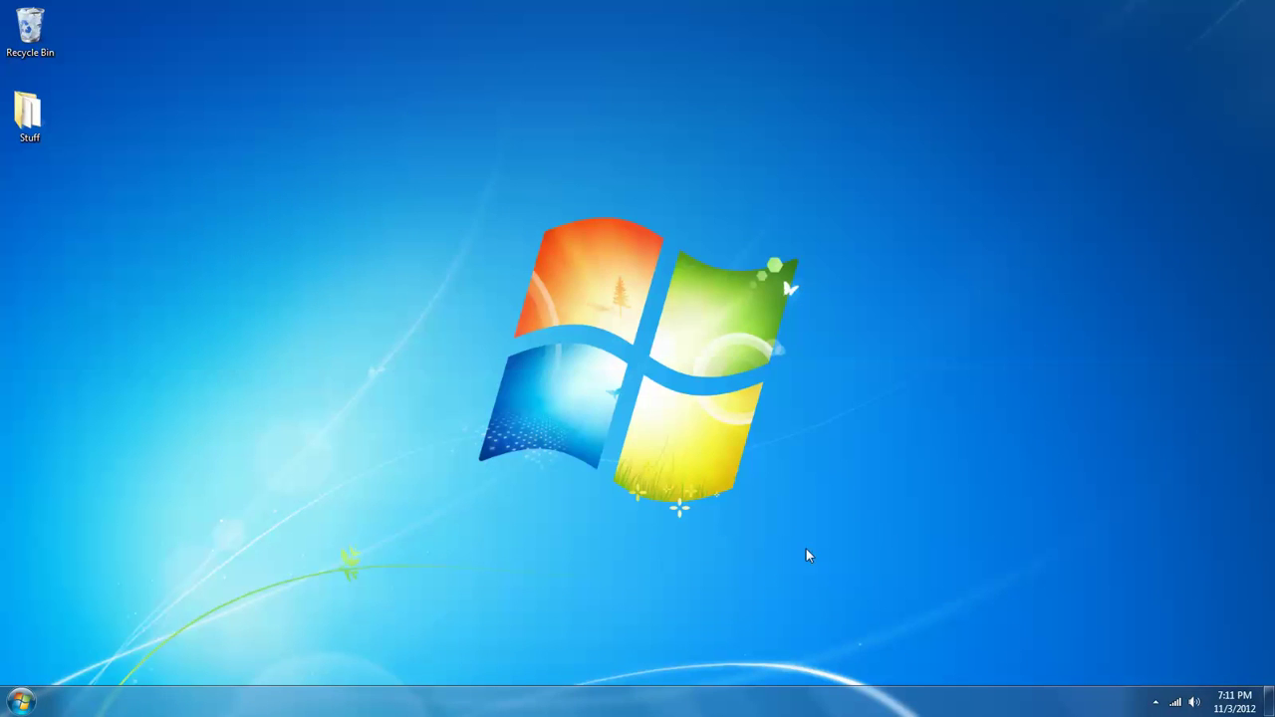